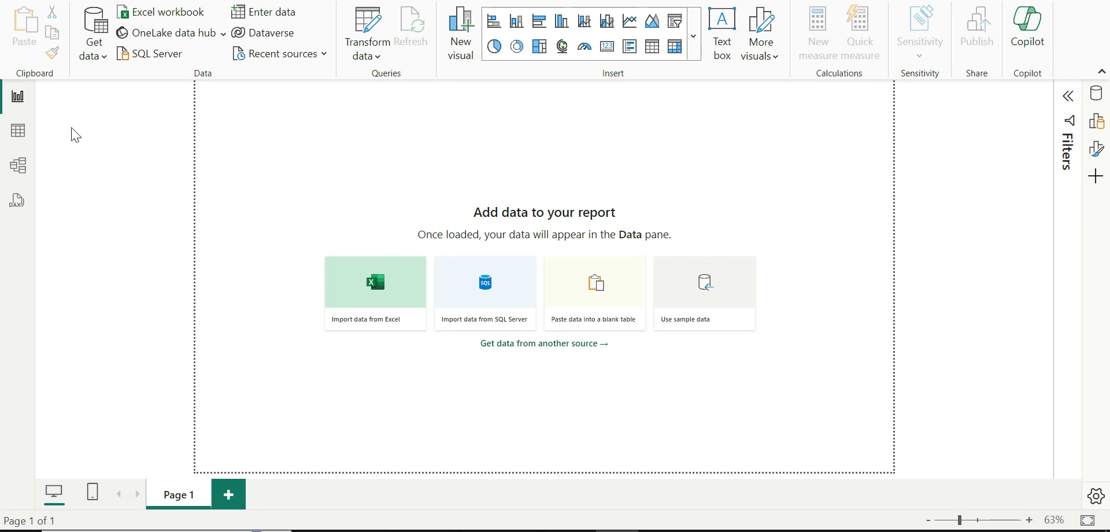
# - Start a connection to an Azure Data Lake Storage Gen2 source using the full list of Azure data connectors
pyautogui.click(92, 52)
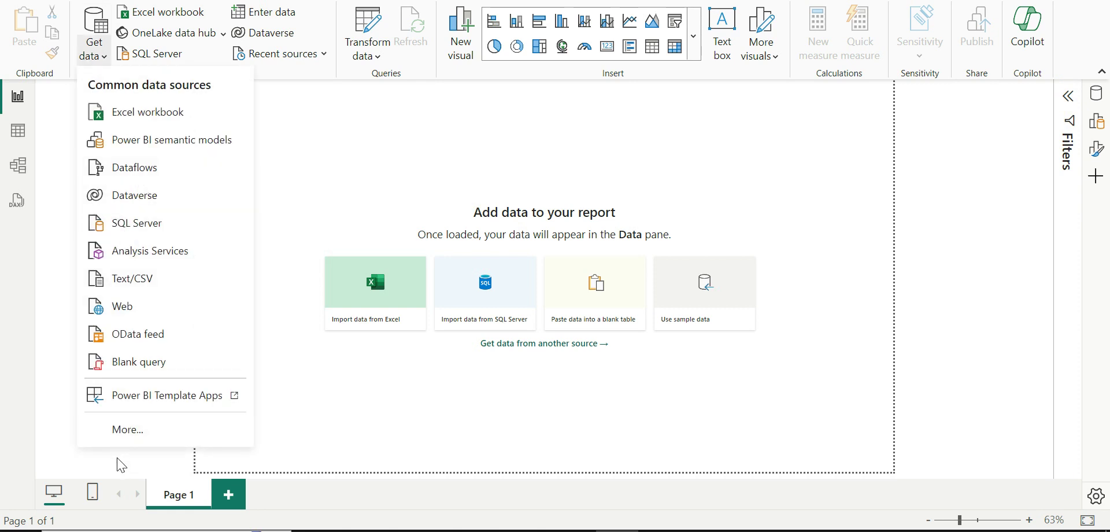
pyautogui.press('Escape')
pyautogui.click(487, 249)
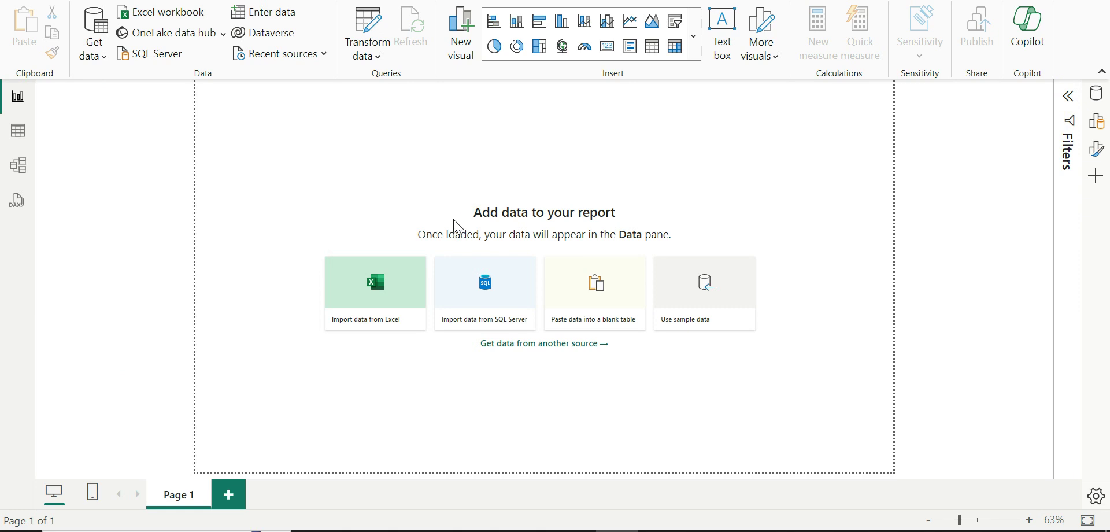
pyautogui.click(349, 188)
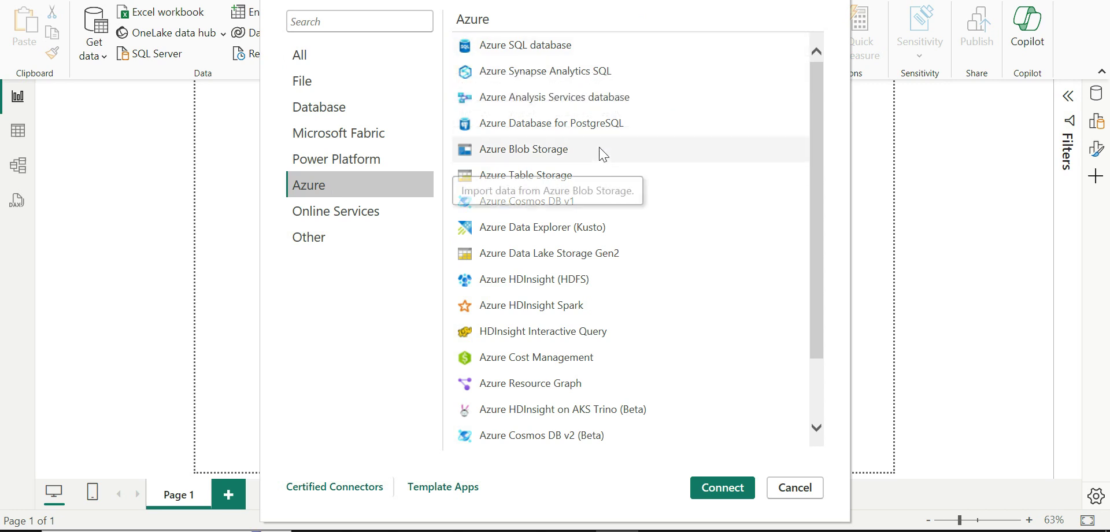
pyautogui.click(606, 259)
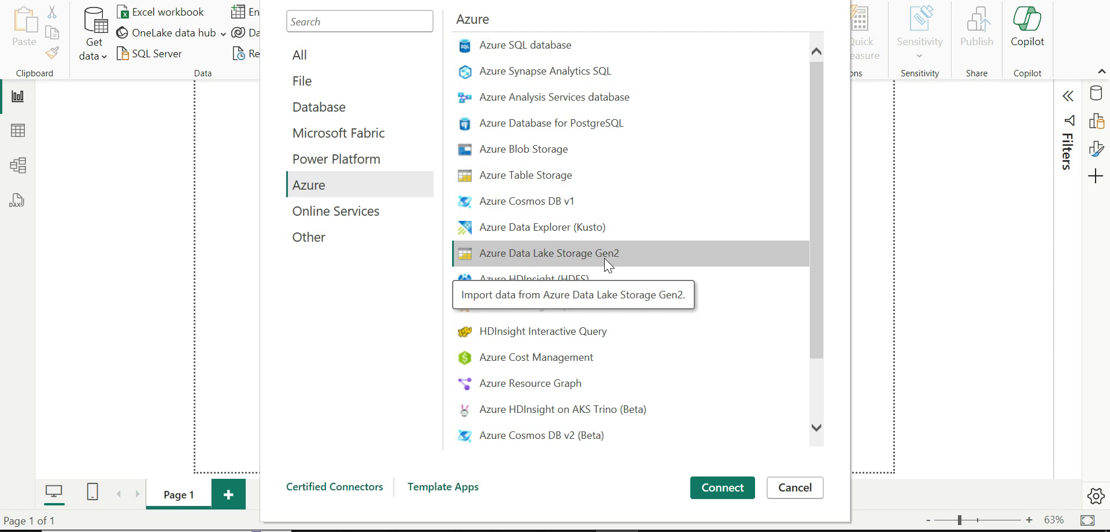
pyautogui.click(720, 488)
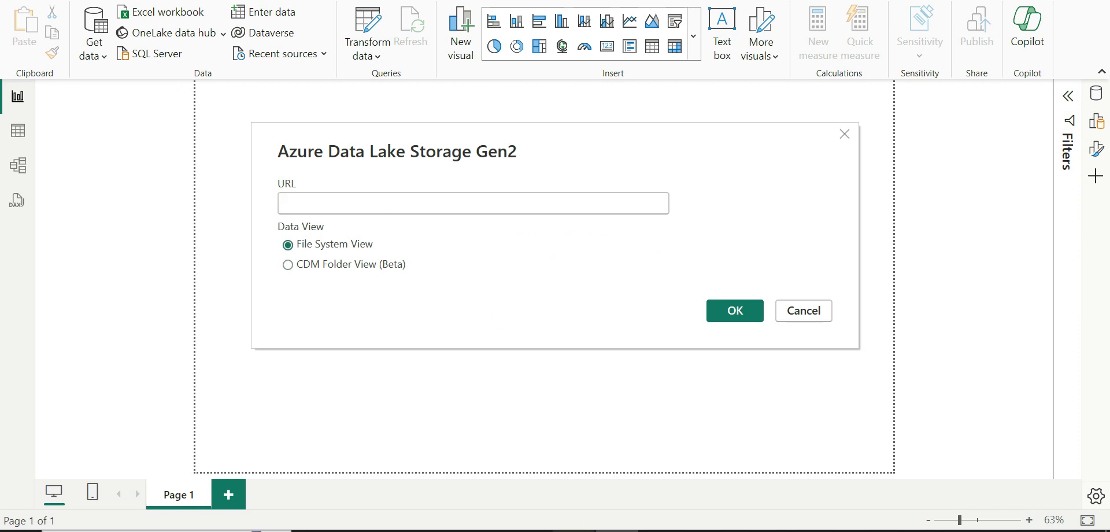
pyautogui.click(572, 201)
# - Switch to the Azure portal and open the Endpoints settings of the adfpracticestorage1254 storage account
pyautogui.hotkey('alt', 'Tab')
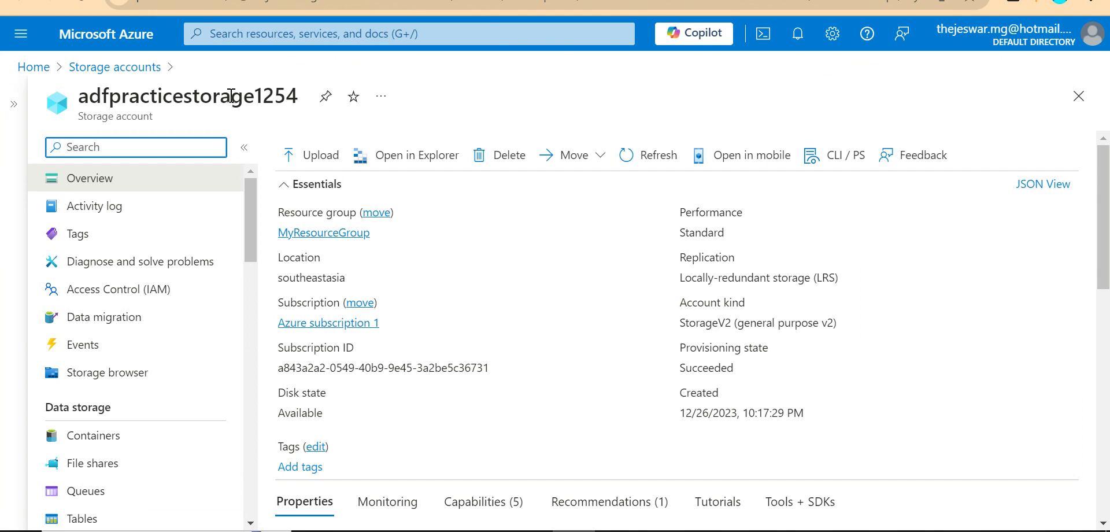
pyautogui.scroll(-5, 186, 289)
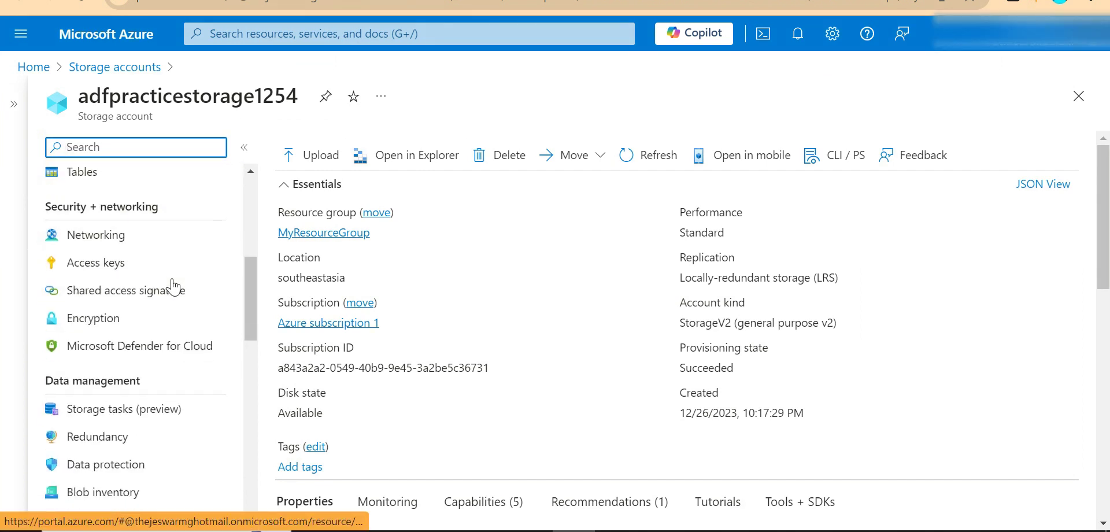
pyautogui.scroll(-6, 139, 370)
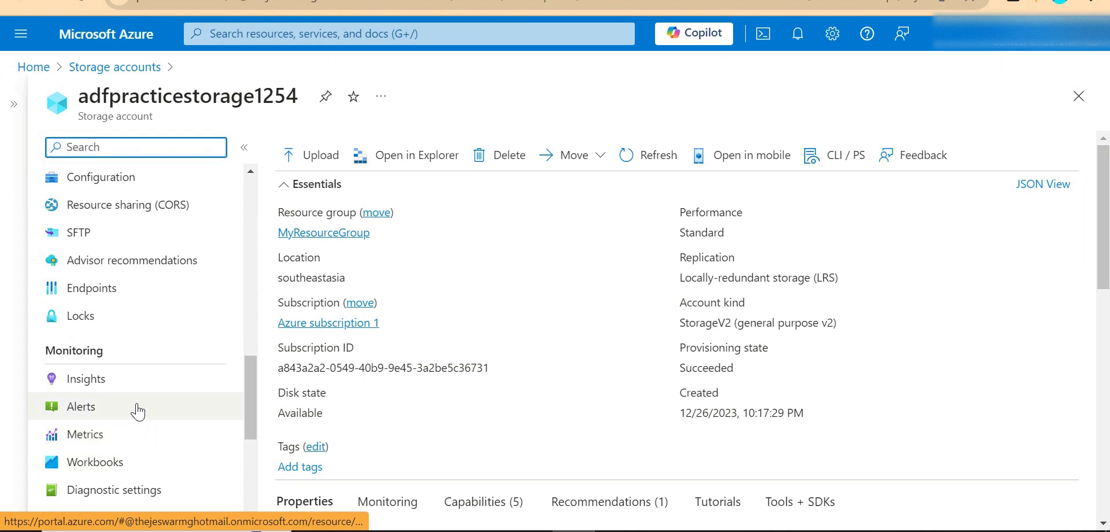
pyautogui.scroll(-4, 137, 413)
pyautogui.scroll(-1, 138, 401)
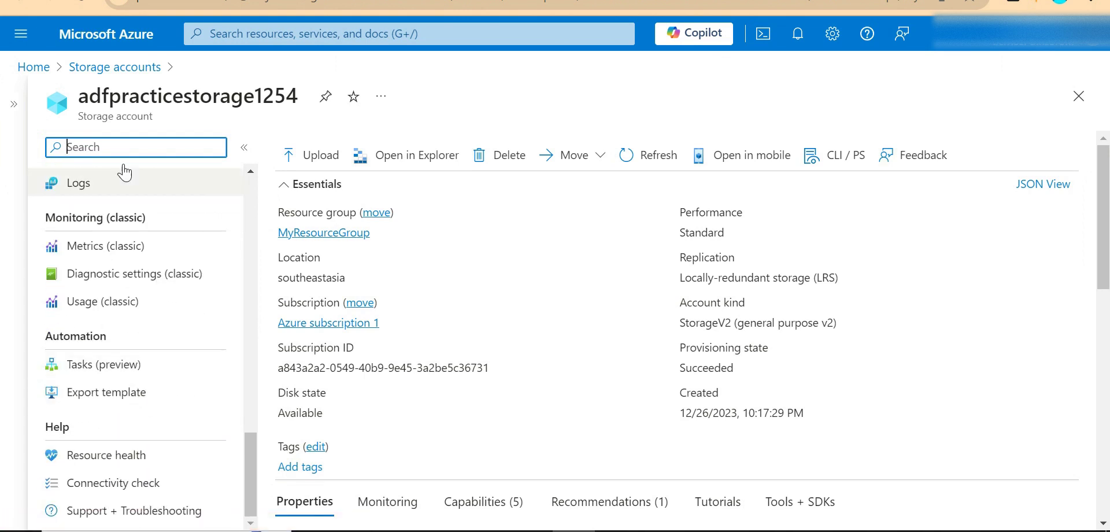
pyautogui.write('endpoin')
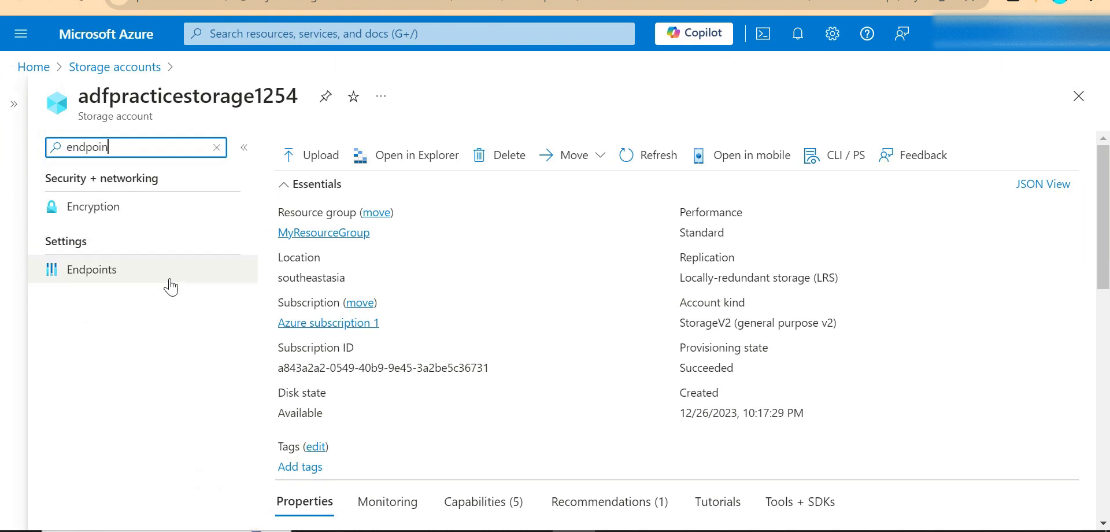
pyautogui.click(169, 285)
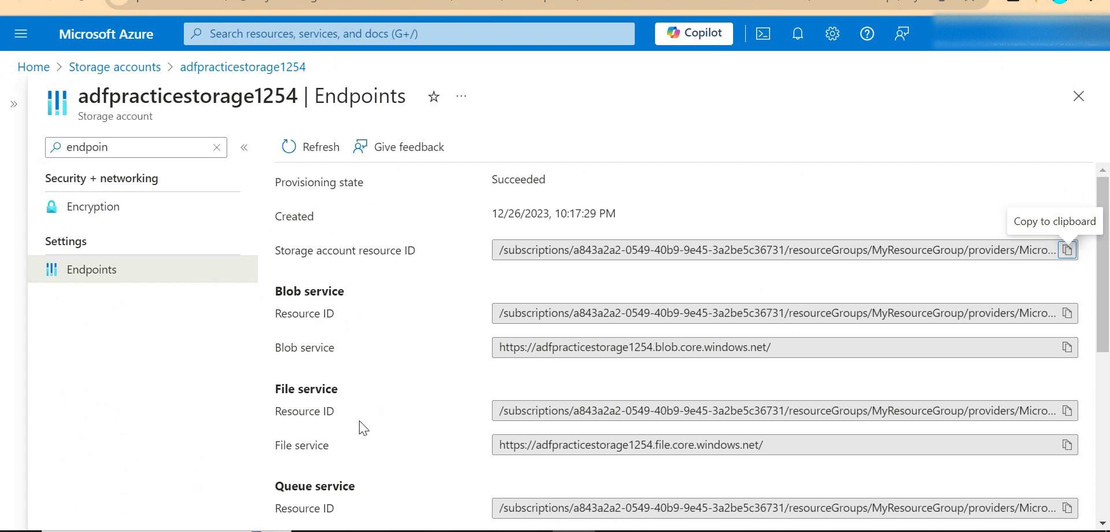
# - Copy the Data Lake Storage endpoint URL and use it in Power BI Desktop to connect to the storage account
pyautogui.scroll(-6, 391, 411)
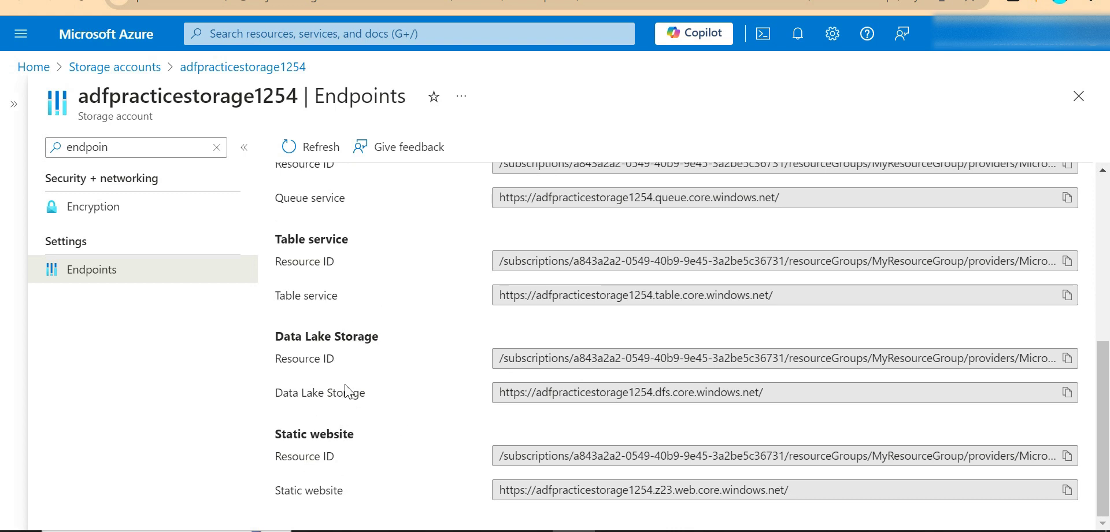
pyautogui.click(1068, 393)
pyautogui.hotkey('alt', 'Tab')
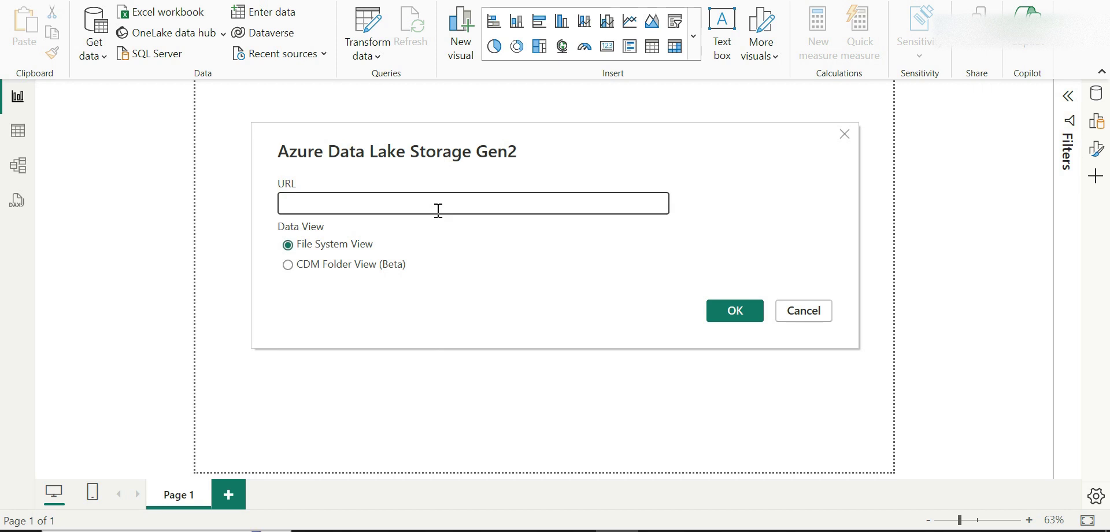
pyautogui.hotkey('ctrl', 'v')
pyautogui.click(753, 312)
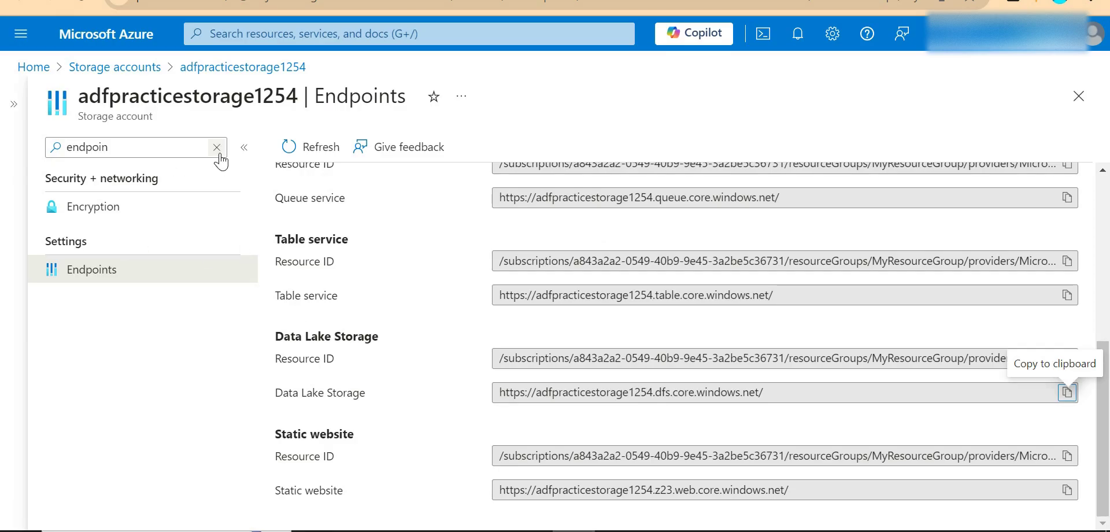
# - In the Azure portal, find the storage account's Access keys and view key1 and key2
pyautogui.click(217, 148)
pyautogui.write('access')
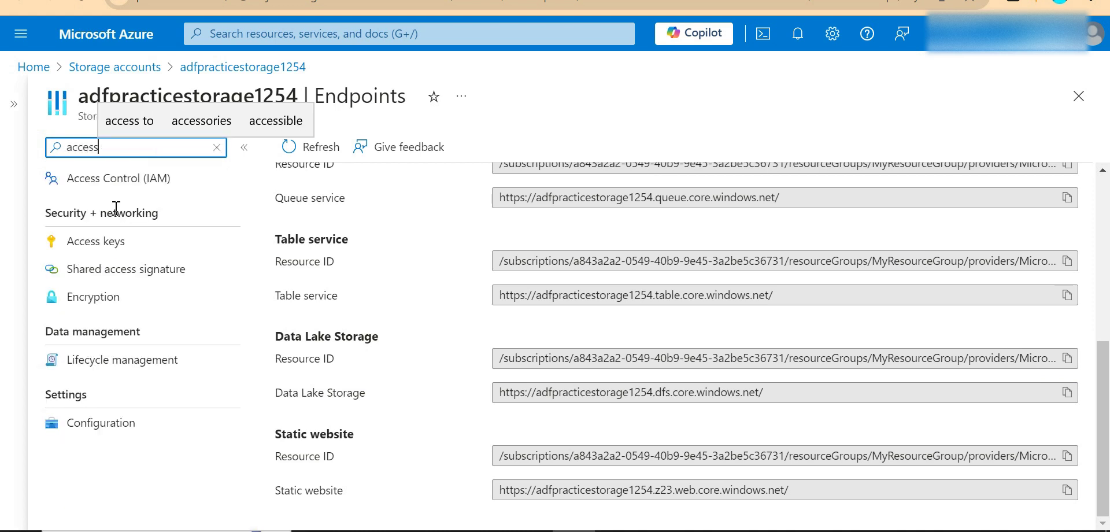
pyautogui.click(100, 243)
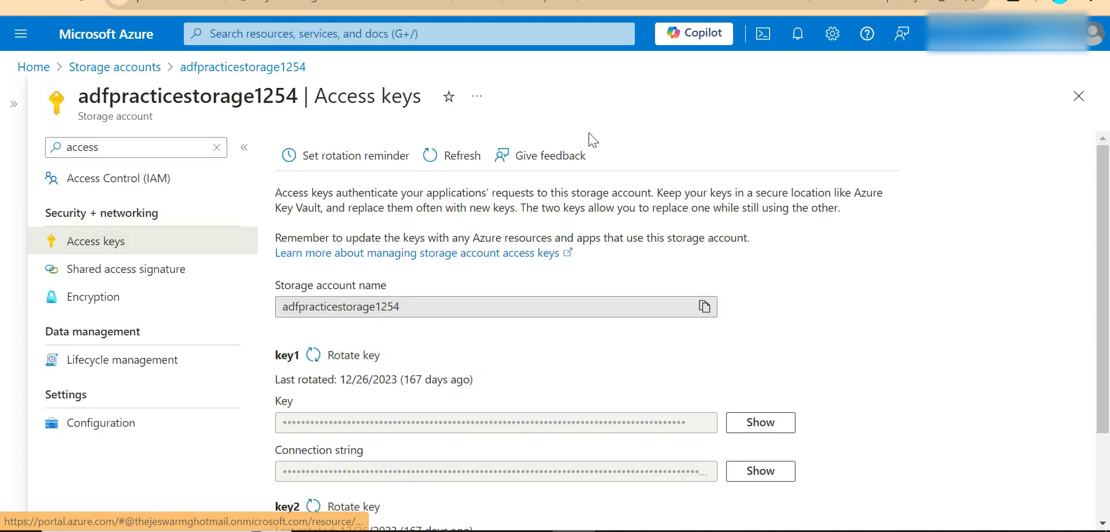
pyautogui.scroll(-2, 518, 344)
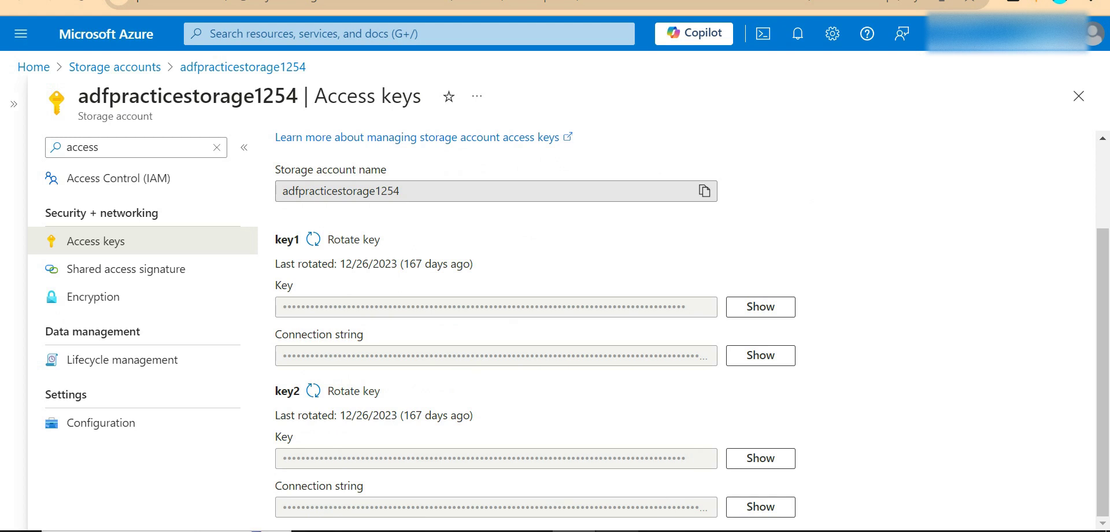
pyautogui.moveTo(617, 531)
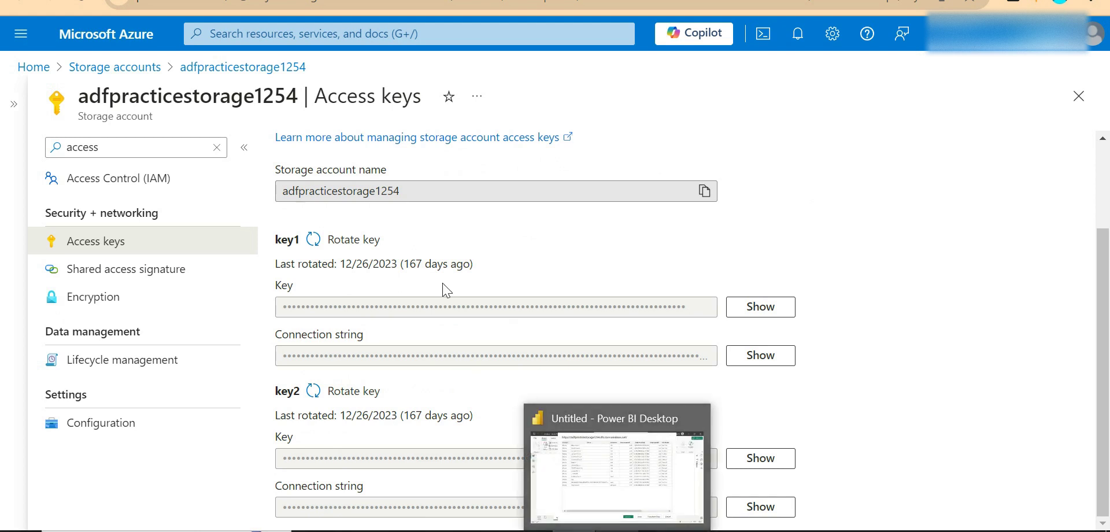
# - Examine the storage account's Shared access signature options and return to the Access keys
pyautogui.click(133, 283)
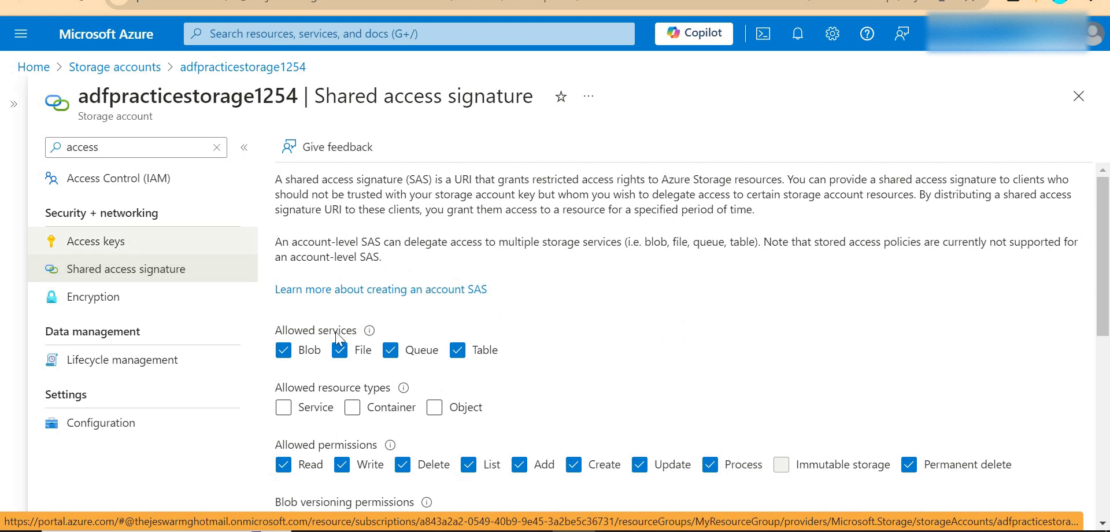
pyautogui.scroll(-10, 702, 420)
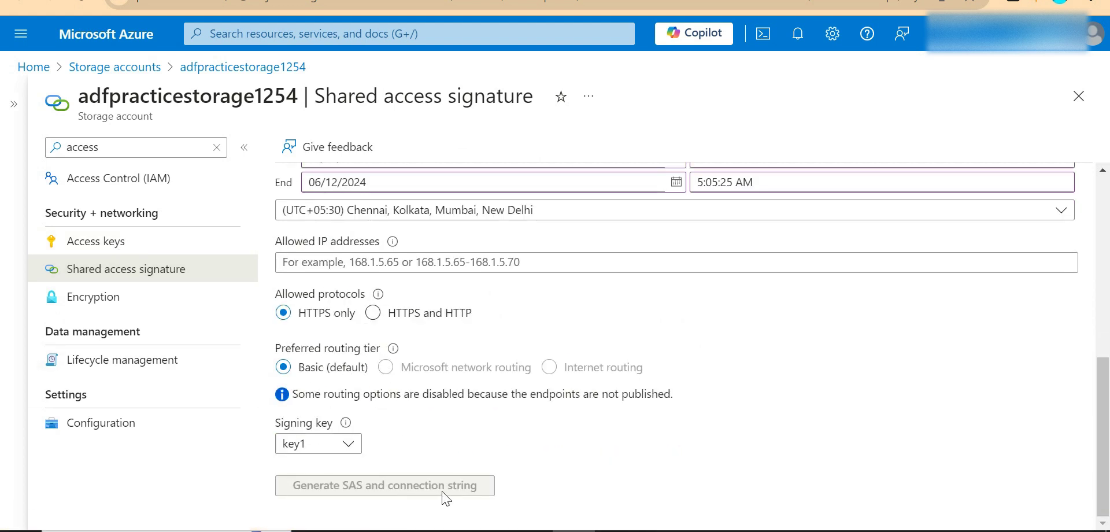
pyautogui.scroll(10, 565, 425)
pyautogui.click(102, 243)
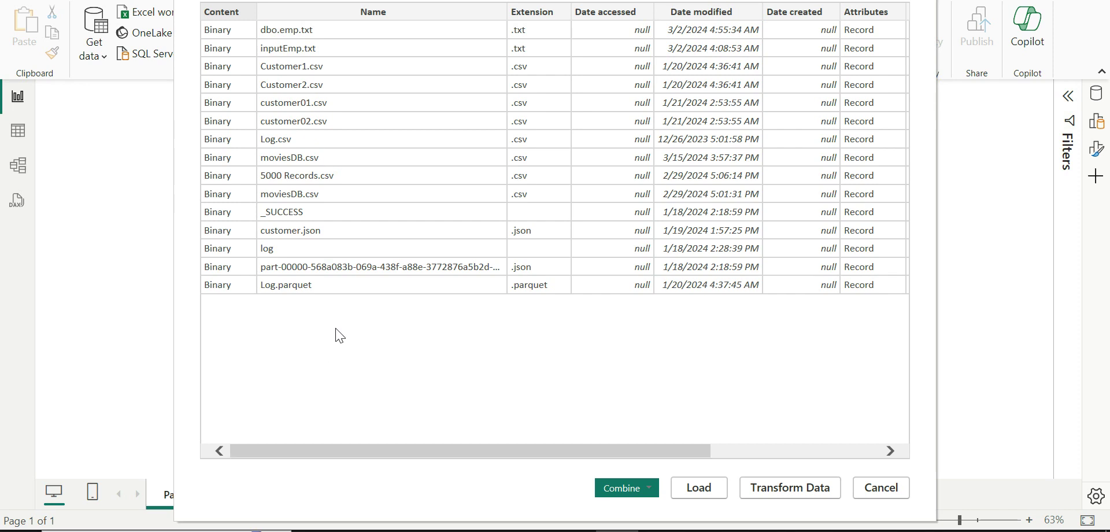
# - Back in Power BI Desktop, open the storage file list for data transformation and refresh its preview
pyautogui.click(785, 495)
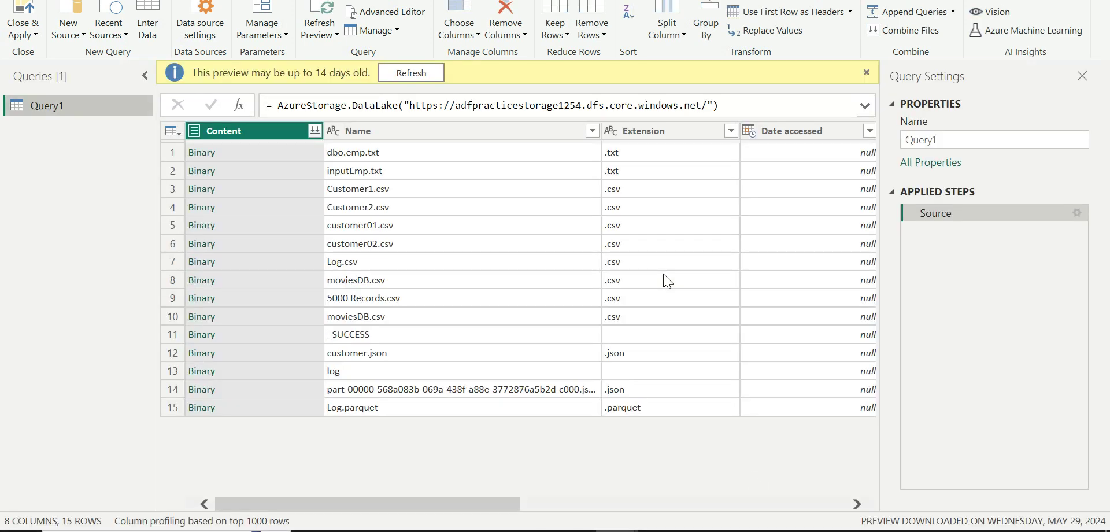
pyautogui.click(411, 73)
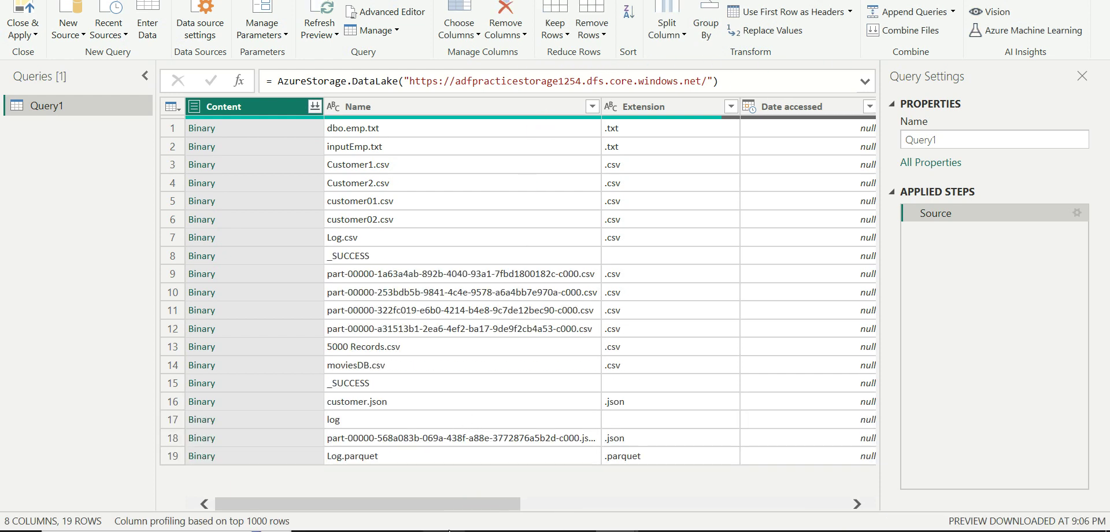
pyautogui.moveTo(445, 505); pyautogui.dragTo(798, 528)
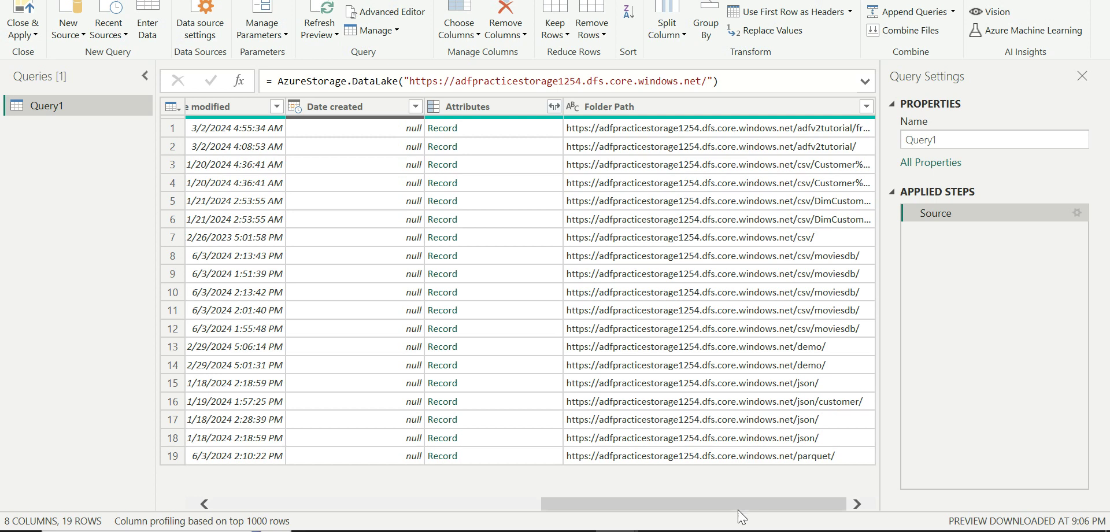
pyautogui.moveTo(739, 511); pyautogui.dragTo(499, 503)
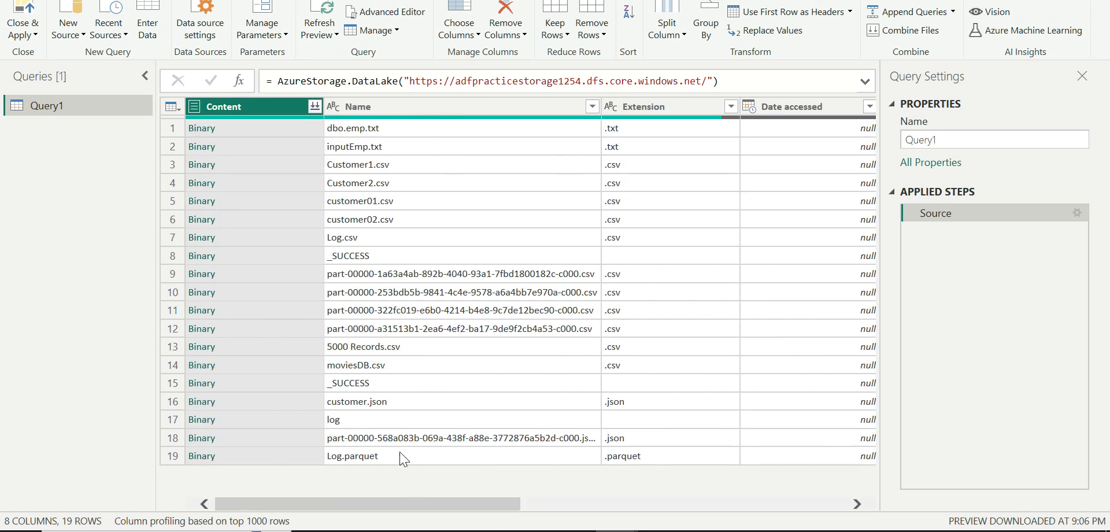
pyautogui.moveTo(347, 508); pyautogui.dragTo(369, 480)
# - Import the contents of the Log.parquet file into the query, and close the query editor applying the changes
pyautogui.click(200, 456)
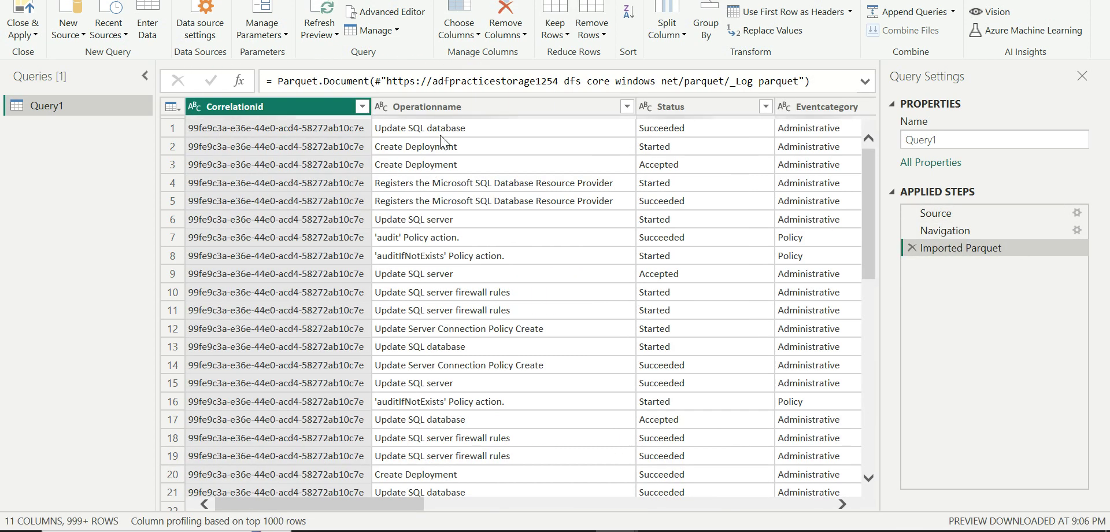
pyautogui.moveTo(386, 508); pyautogui.dragTo(347, 518)
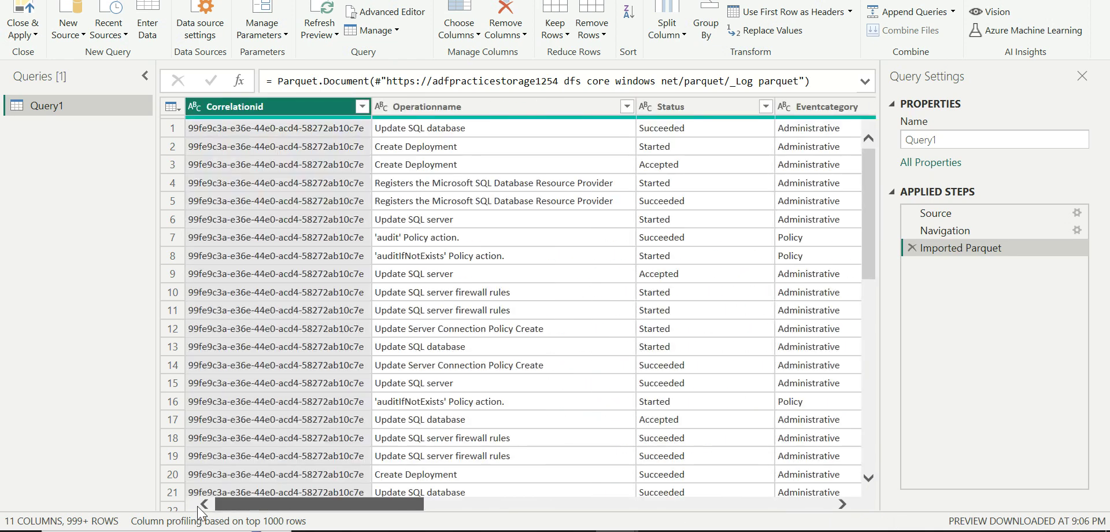
pyautogui.click(23, 7)
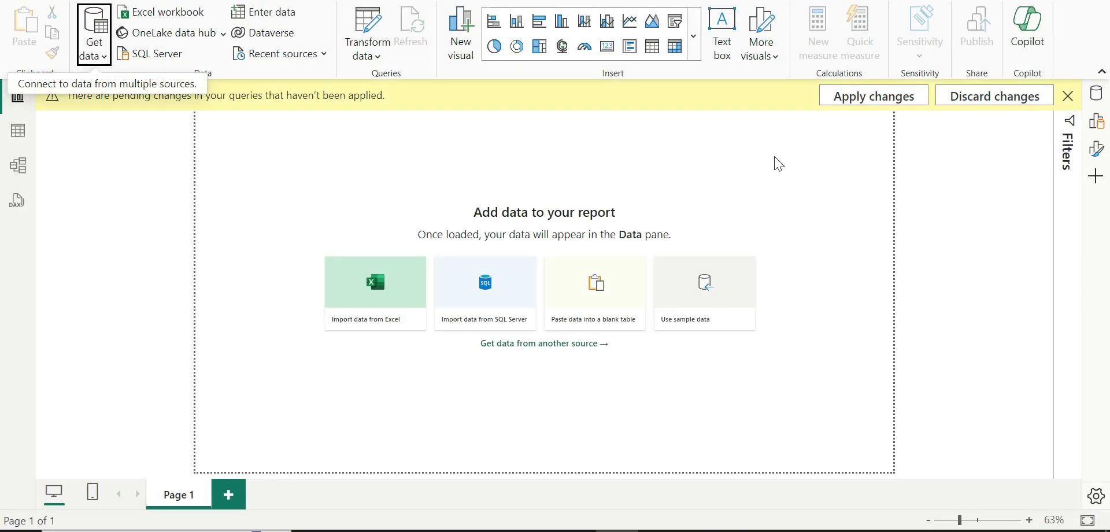